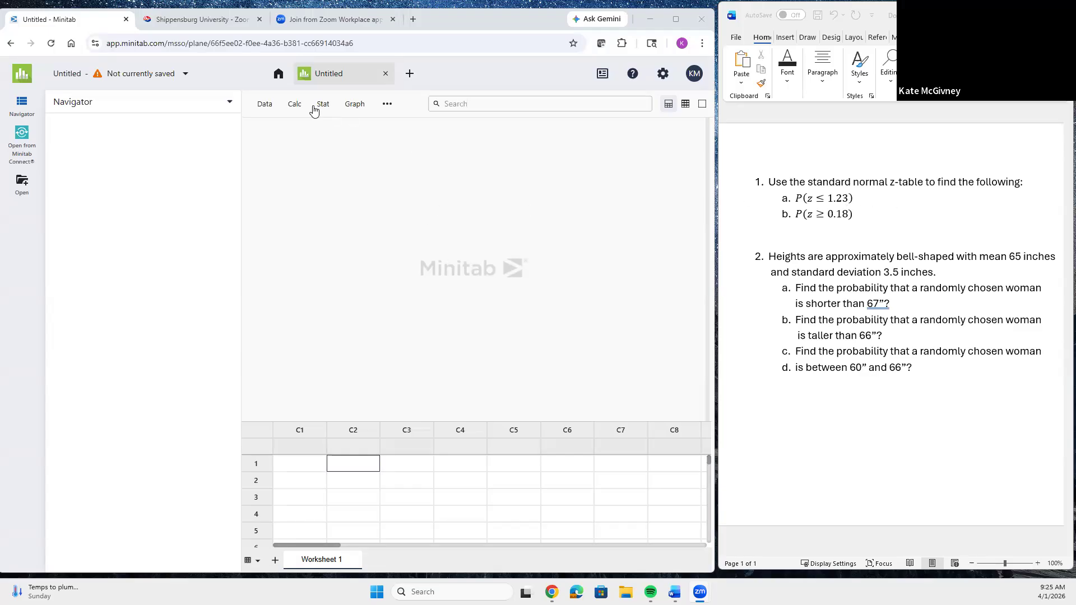
Create a View Distribution probability plot of the normal distribution with mean 0.0 and standard deviation 1.0.
left_click(355, 106)
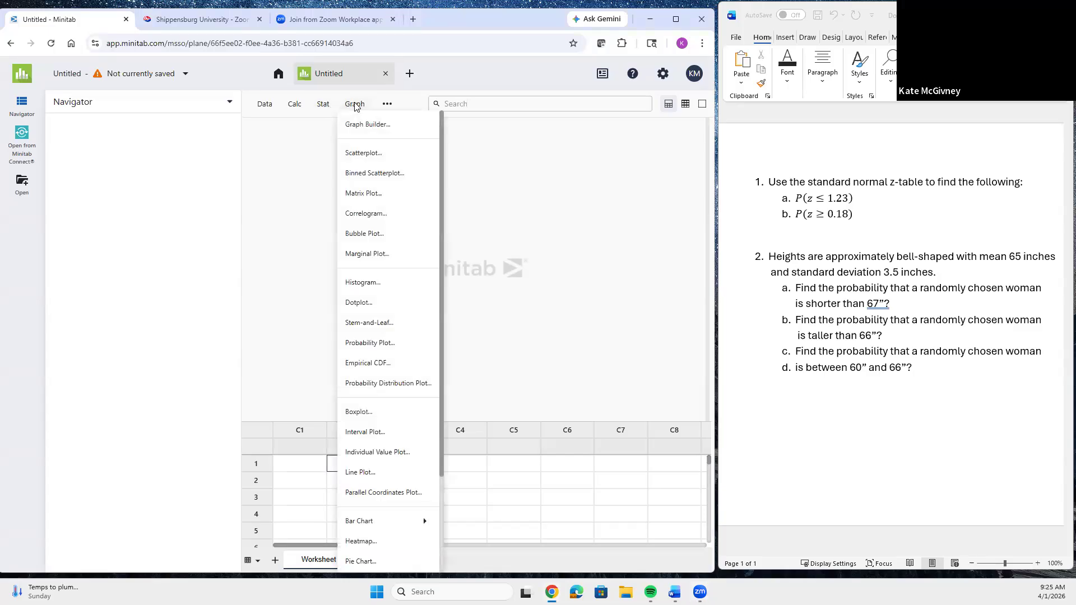
left_click(394, 384)
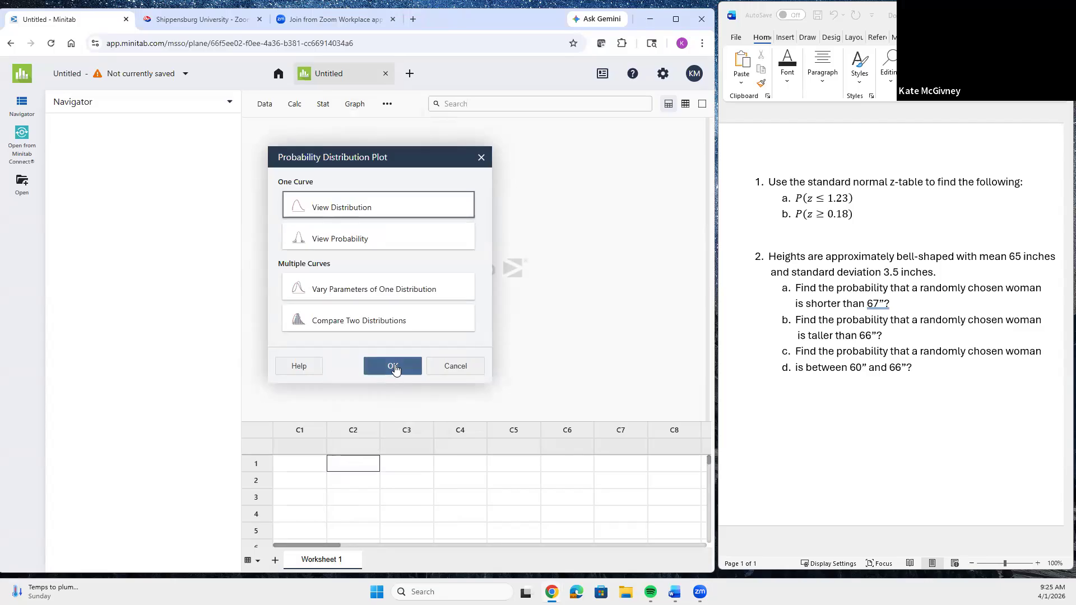
left_click(393, 366)
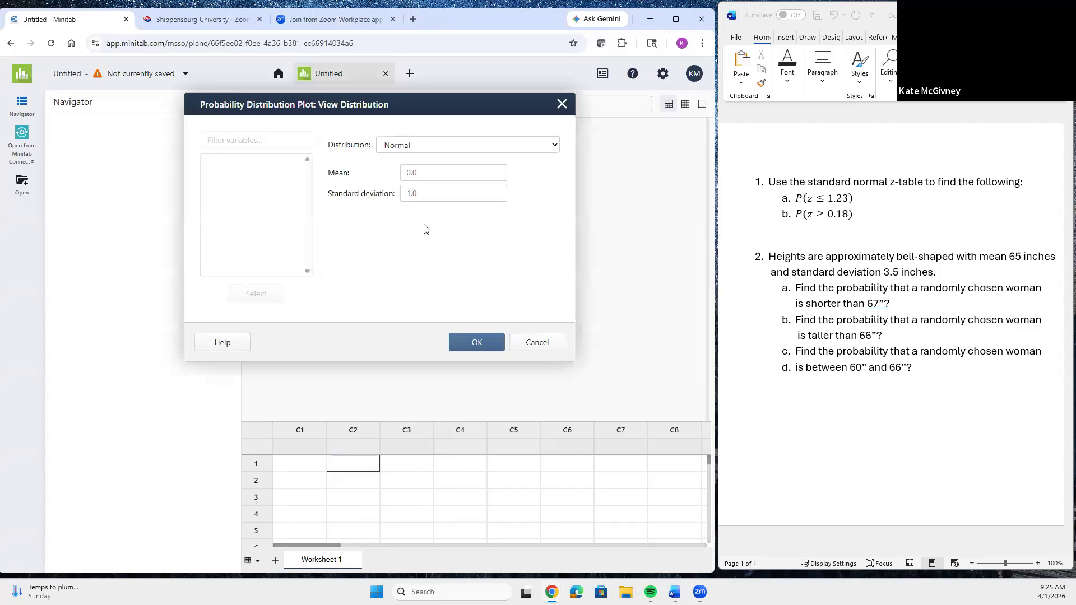
left_click(419, 148)
left_click(419, 149)
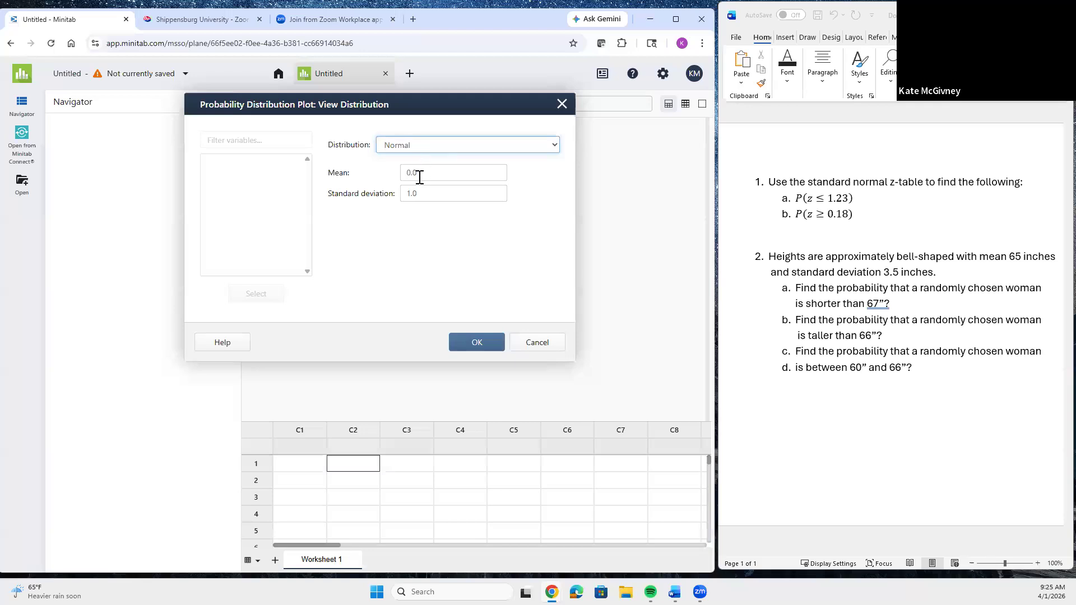
left_click(420, 175)
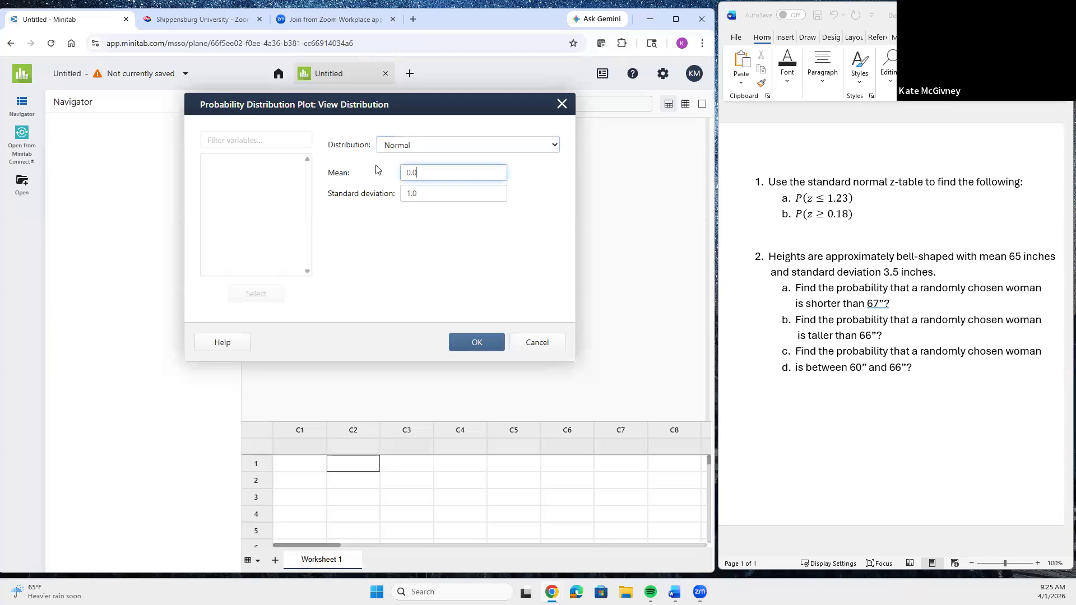
left_click(428, 194)
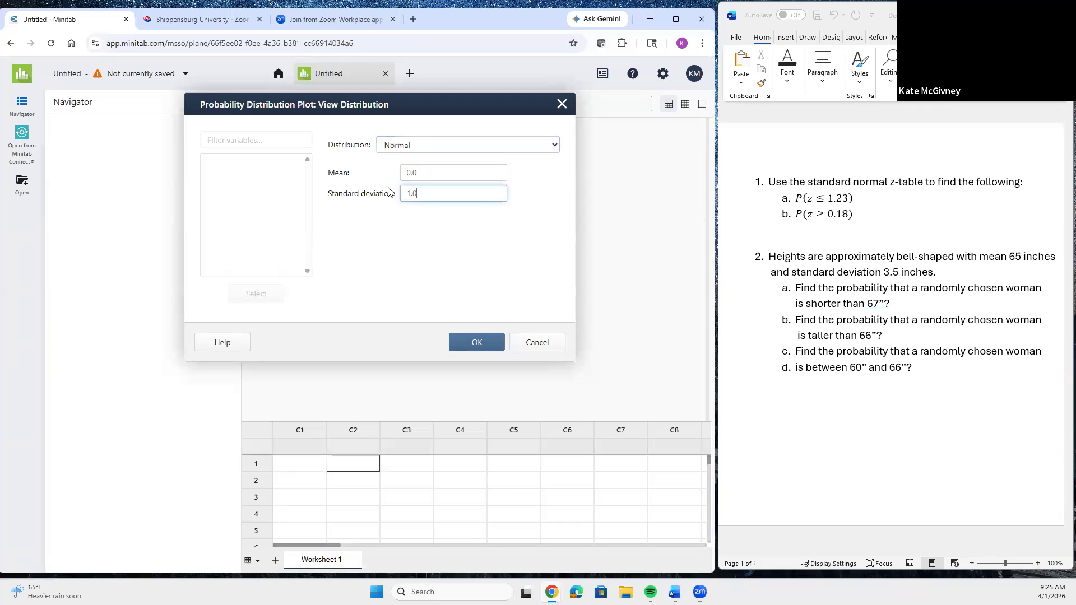
left_click(483, 349)
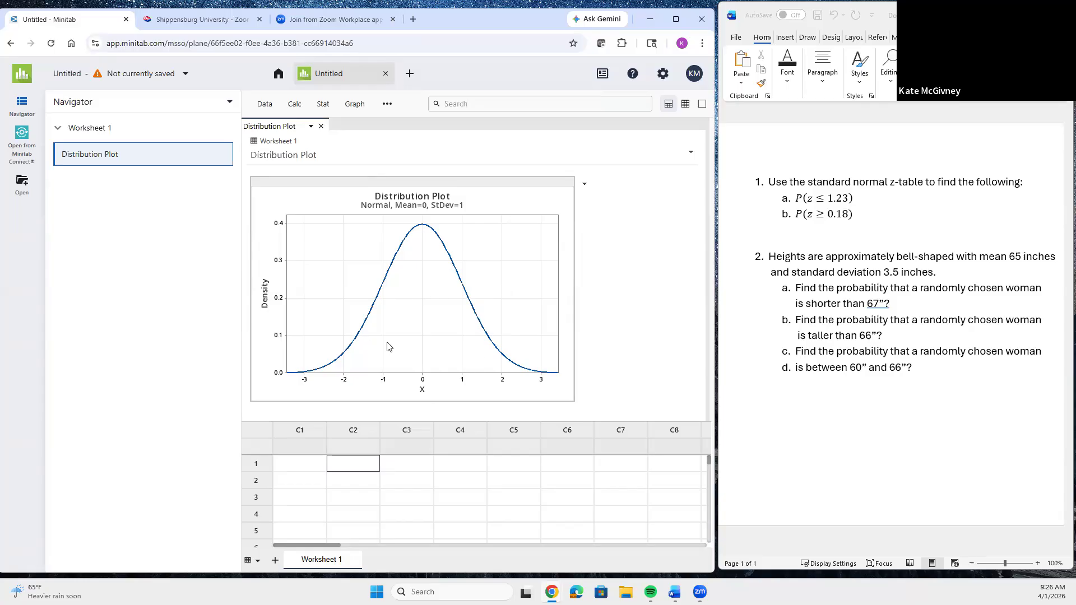
Create a View Probability plot of the standard normal distribution, shading the left tail at a specified x value of 1.23.
left_click(344, 107)
left_click(406, 386)
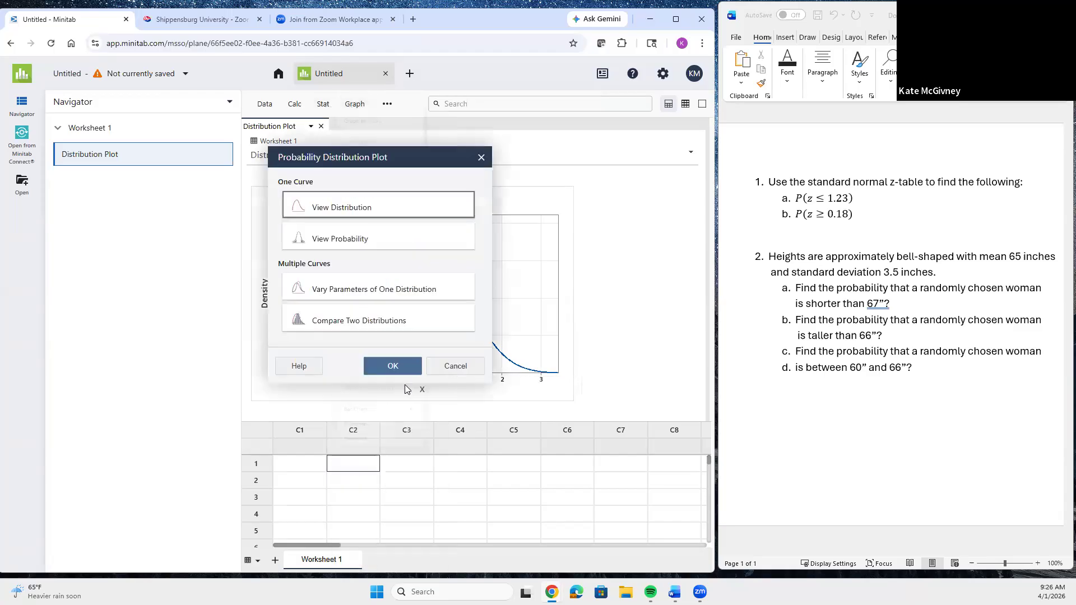
left_click(375, 242)
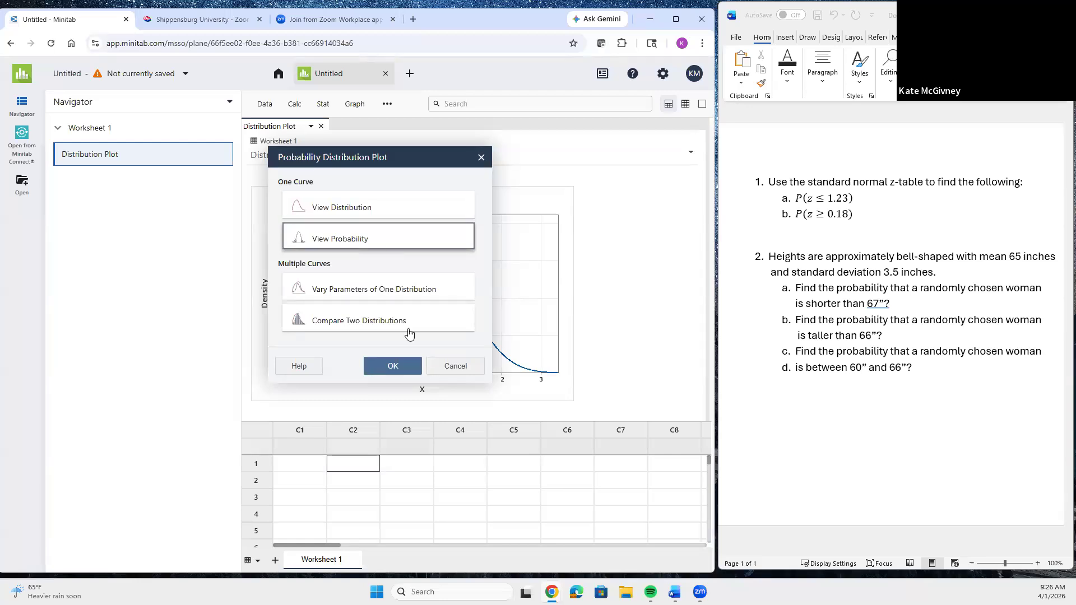
left_click(397, 373)
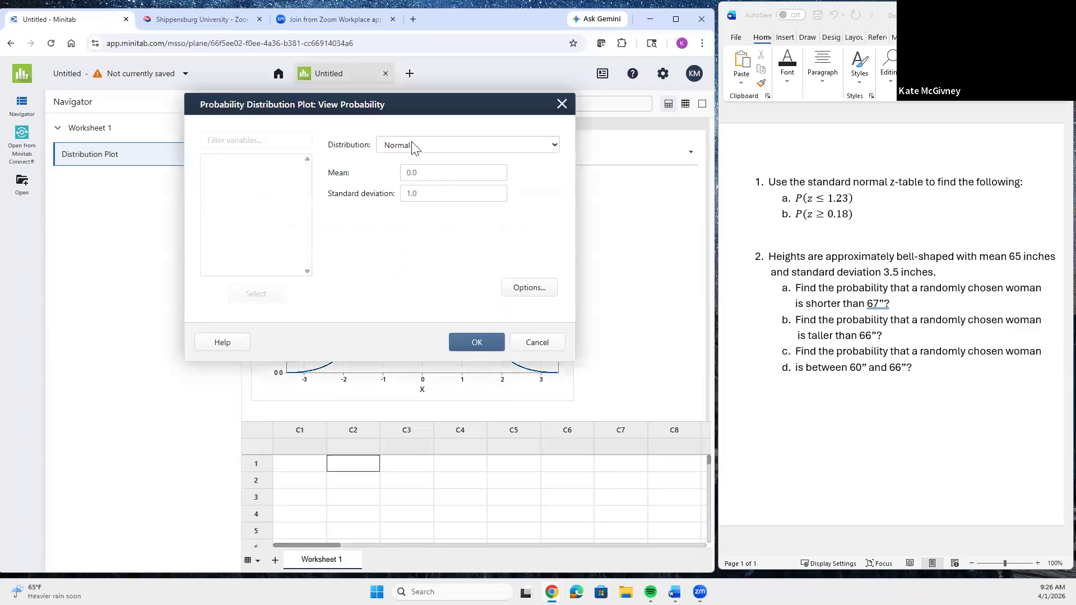
left_click(523, 287)
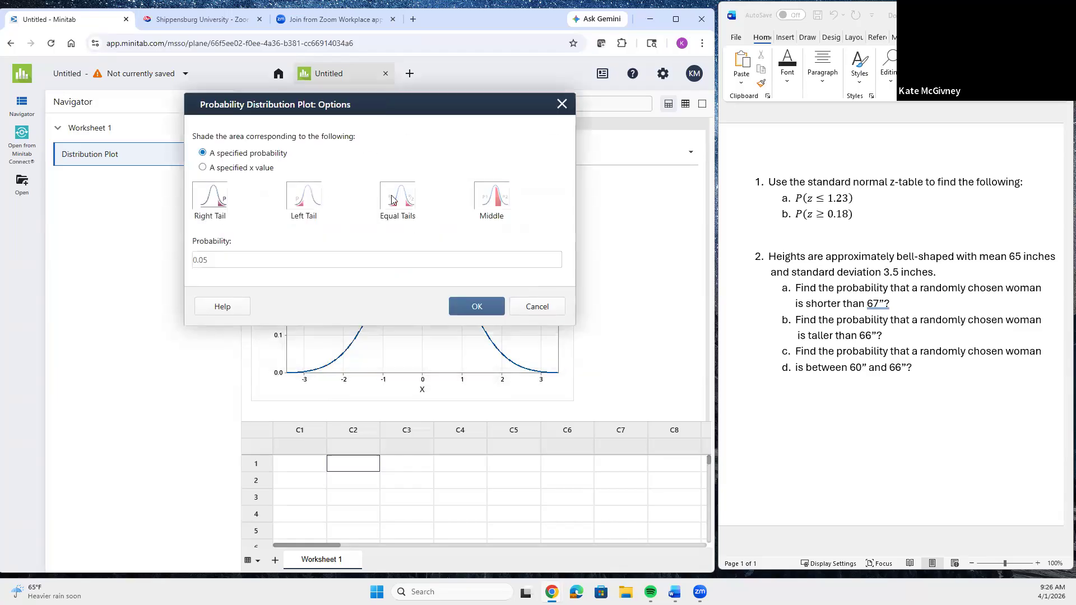
left_click(235, 169)
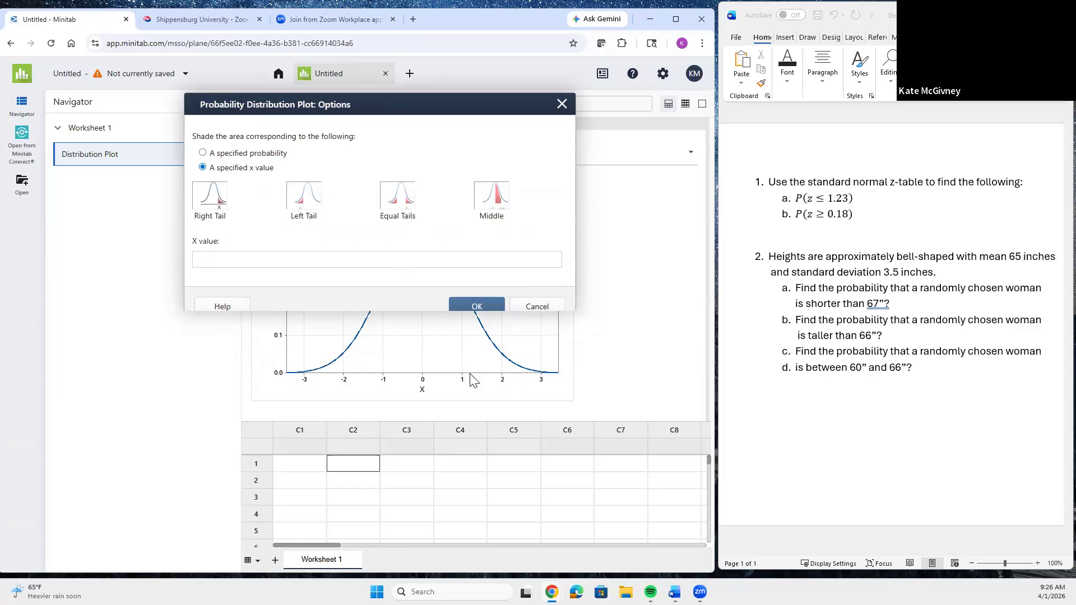
left_click(222, 259)
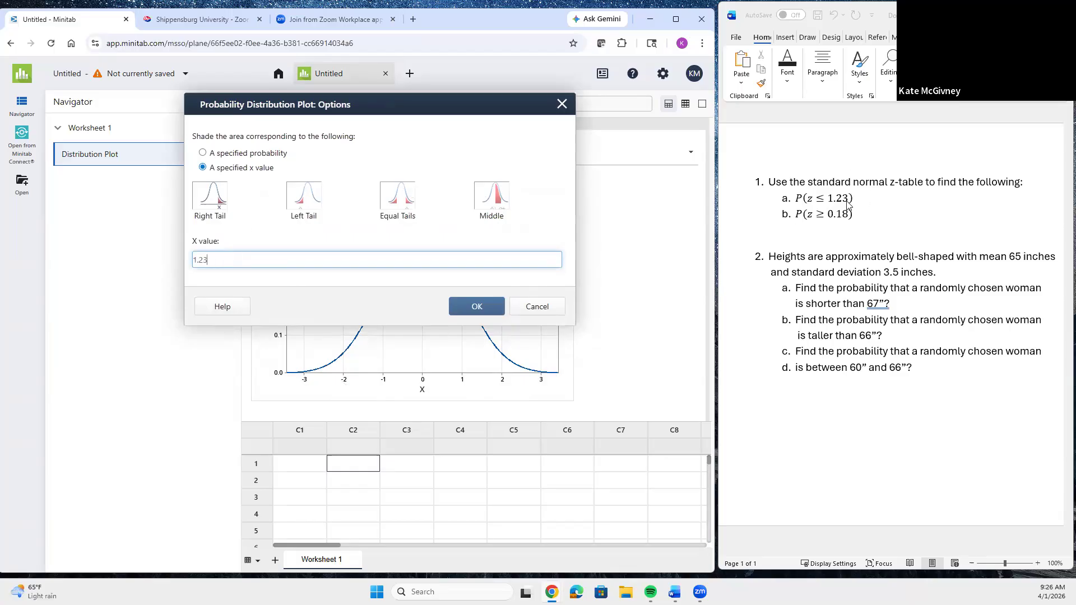
left_click(302, 202)
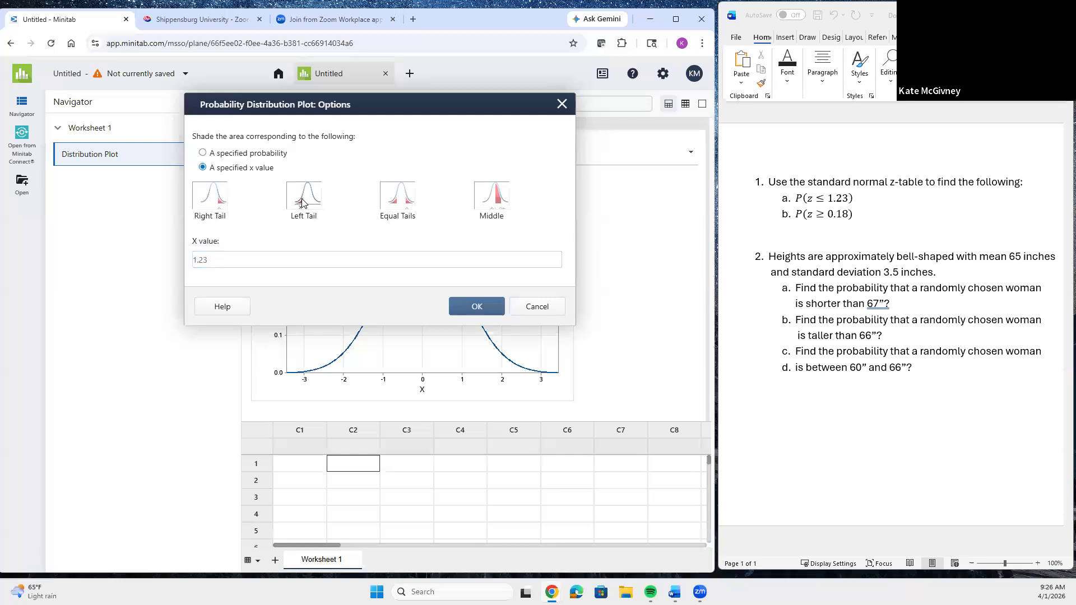
left_click(481, 310)
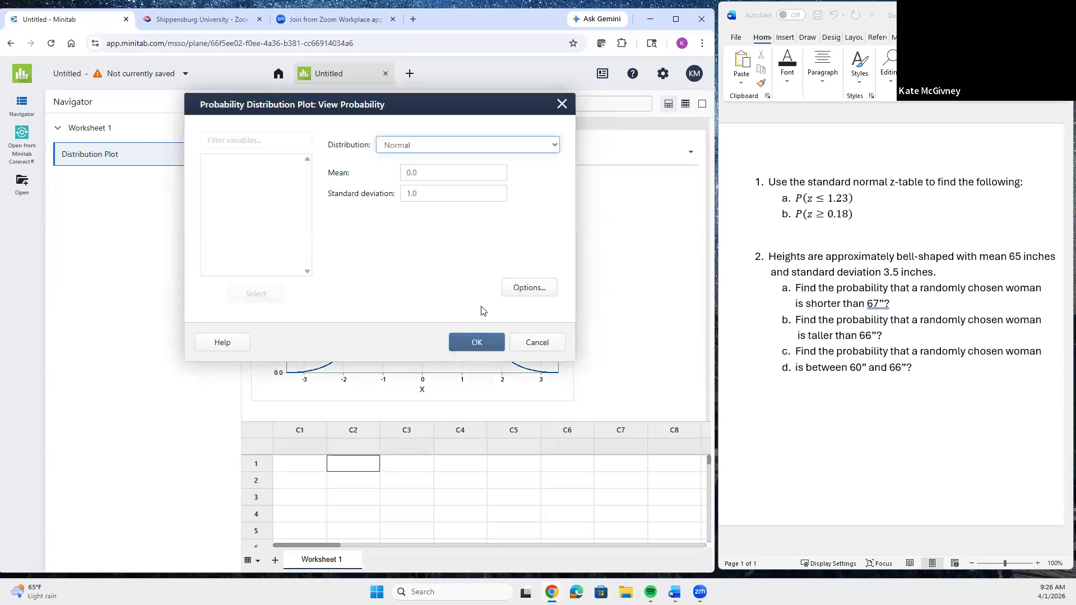
left_click(478, 342)
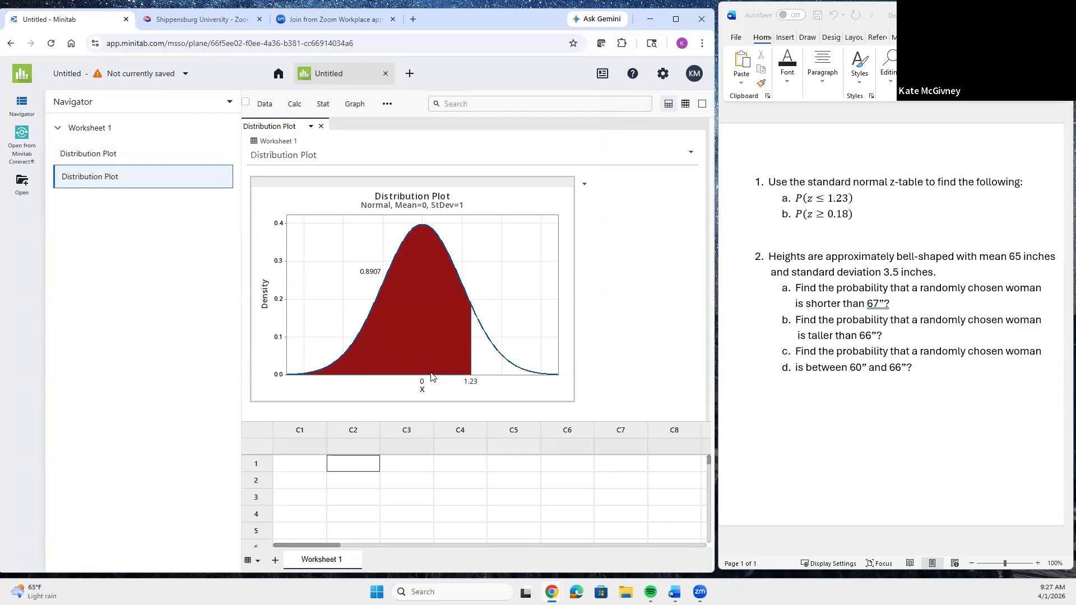
Create a View Probability plot of the standard normal distribution, shading the right tail at an x value of 0.18.
left_click(358, 104)
left_click(393, 385)
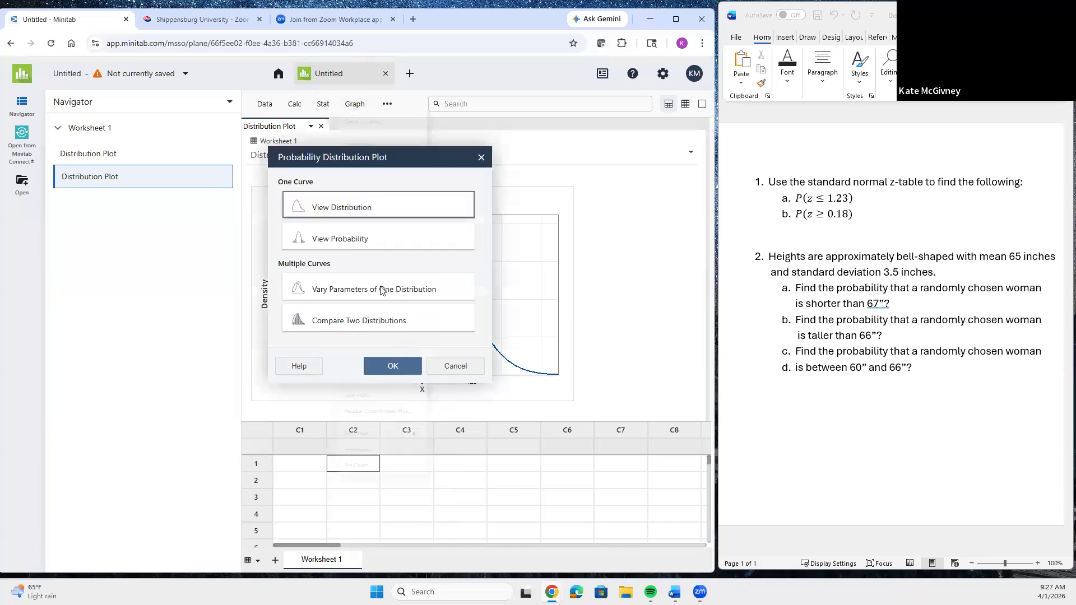
left_click(366, 241)
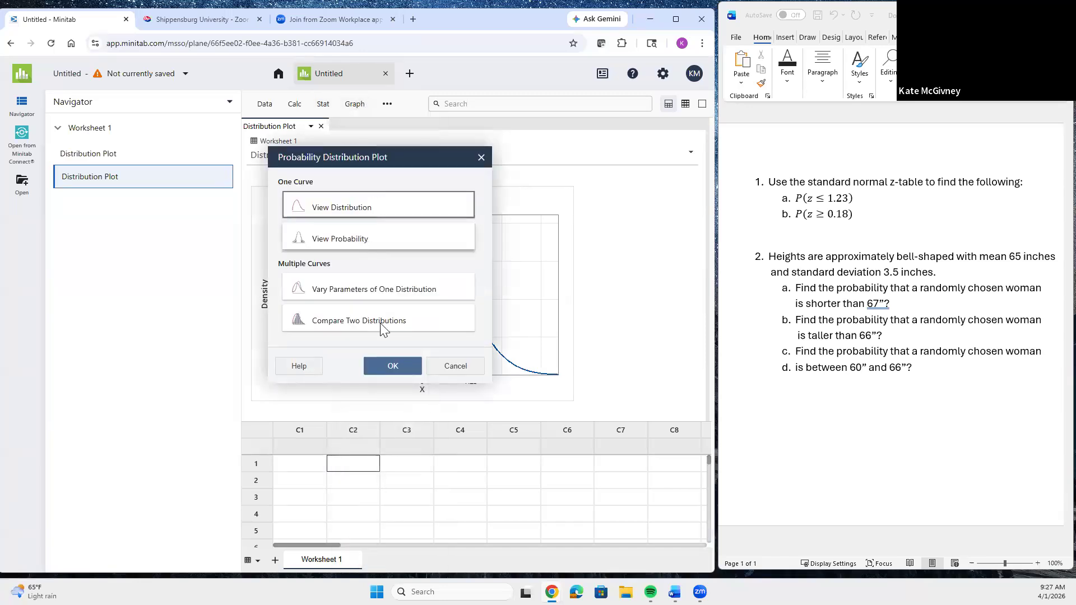
left_click(392, 367)
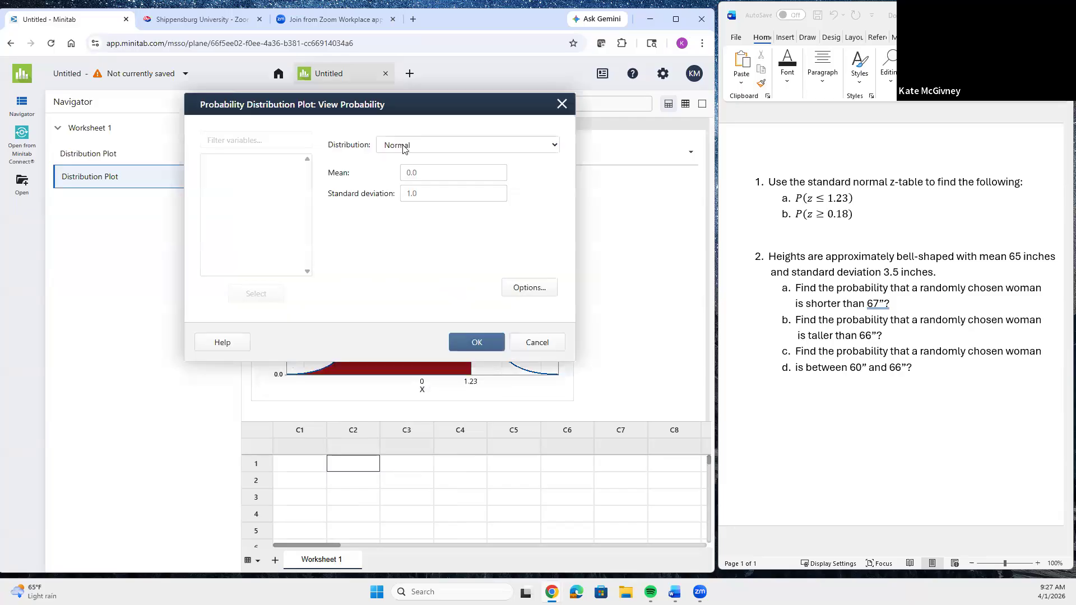
left_click(523, 288)
left_click(216, 259)
type("0")
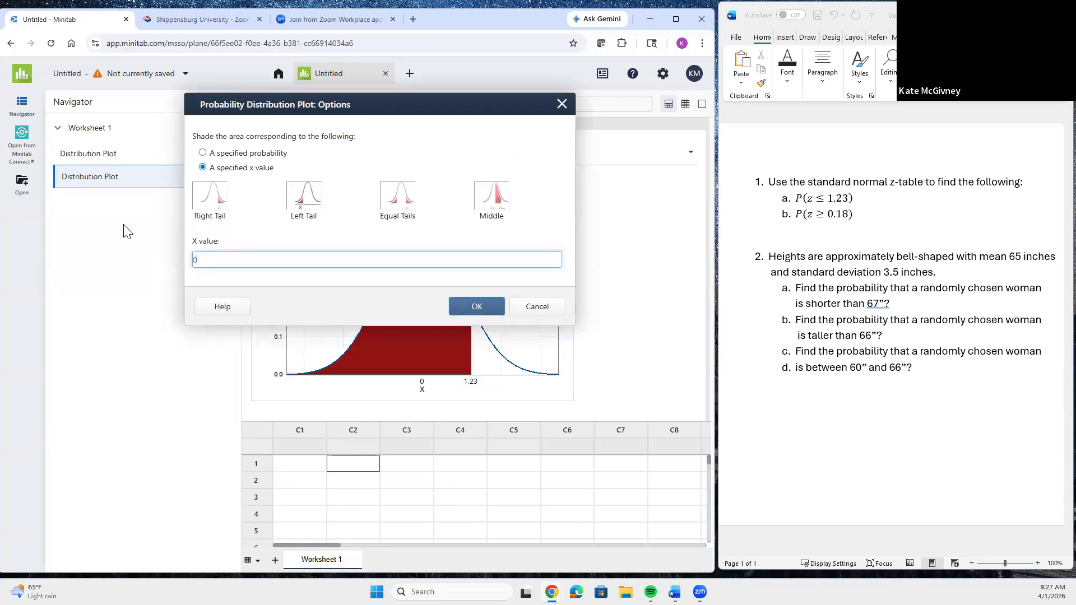
type(".18")
left_click(213, 199)
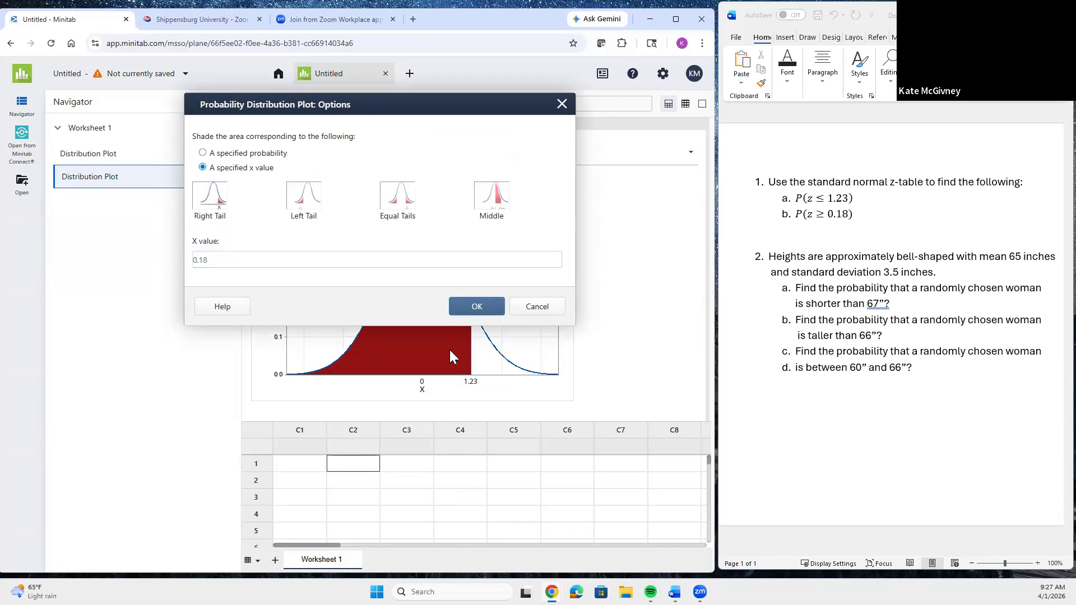
left_click(464, 319)
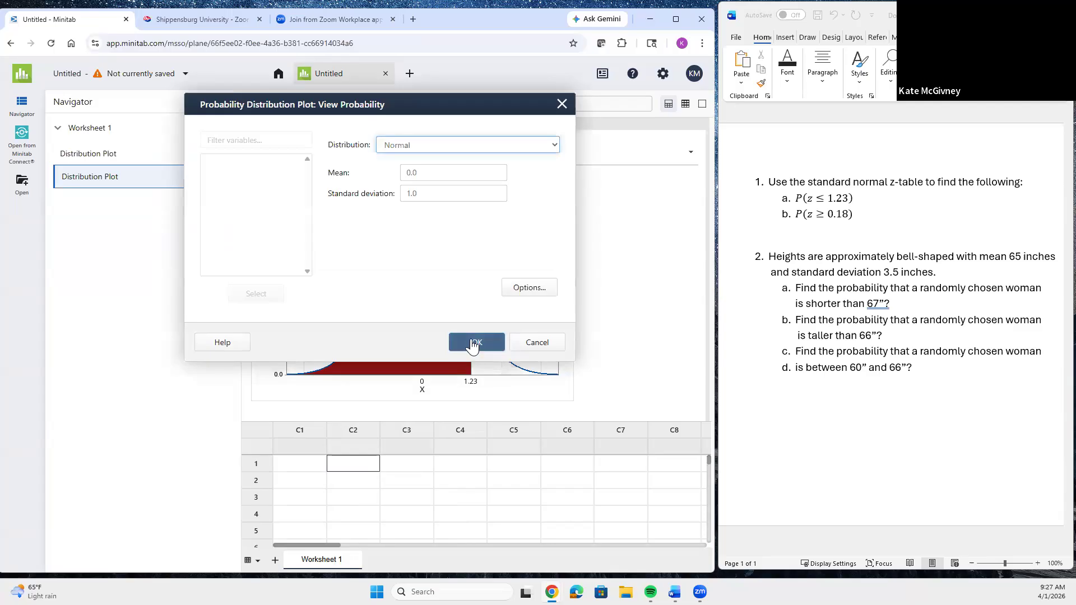
left_click(472, 343)
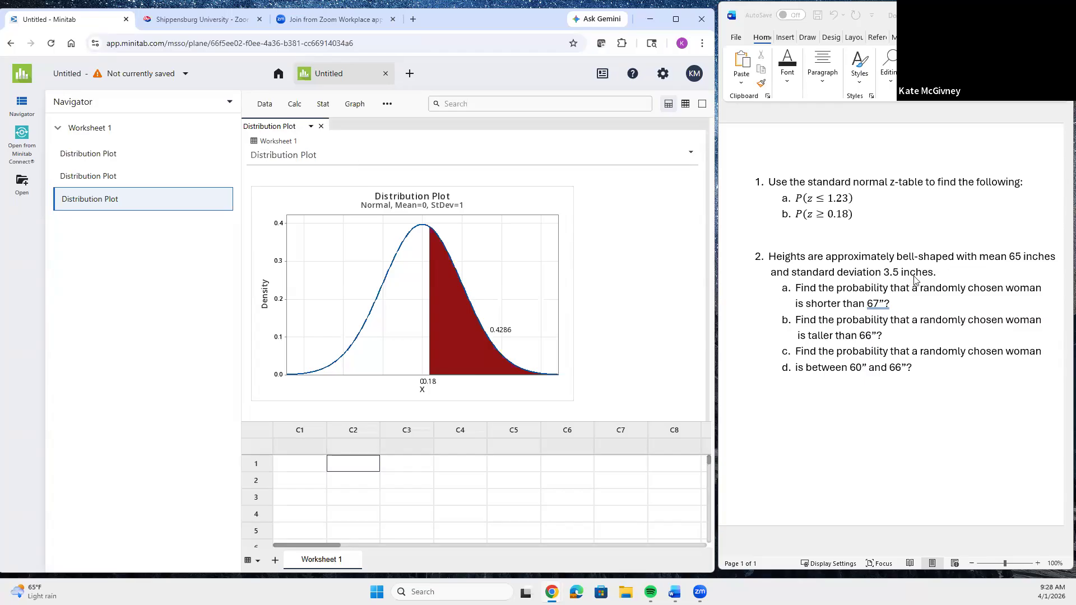
Set up a View Probability plot of a normal distribution with mean 65 and standard deviation 3.5.
left_click(349, 105)
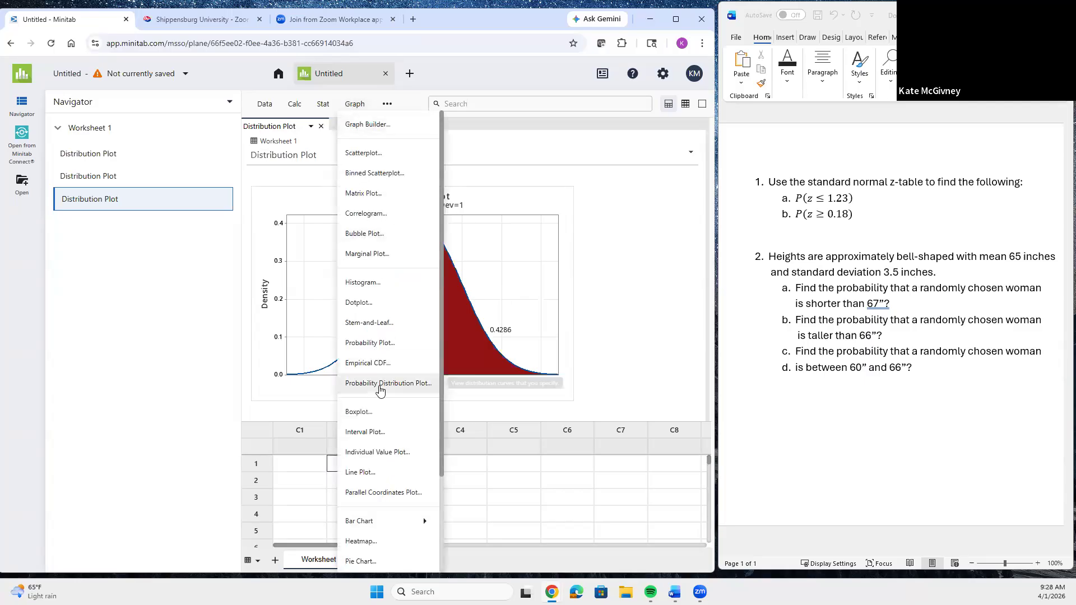
left_click(380, 385)
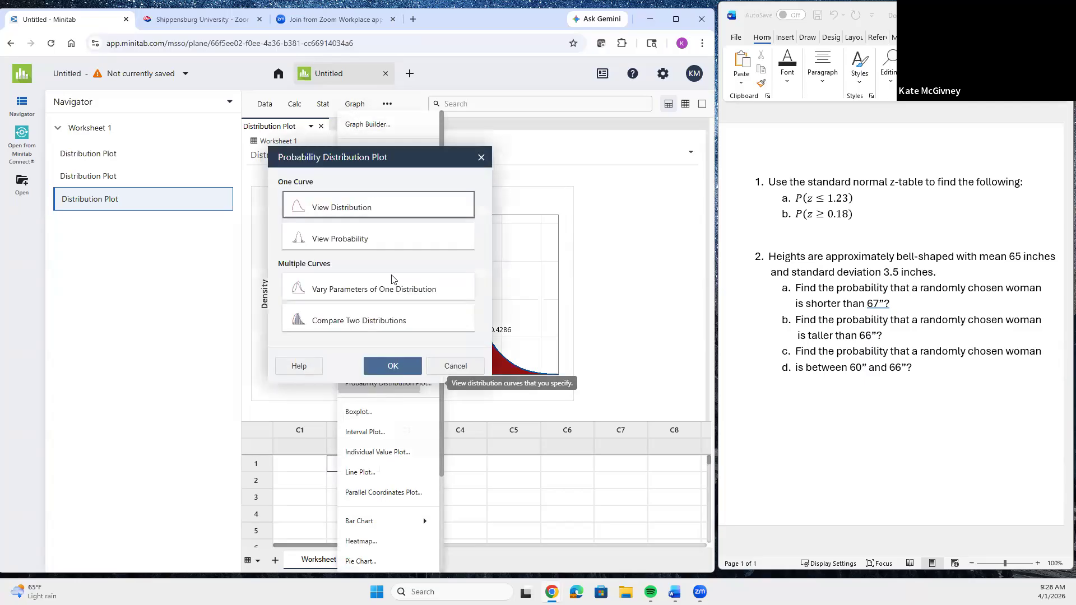
left_click(383, 240)
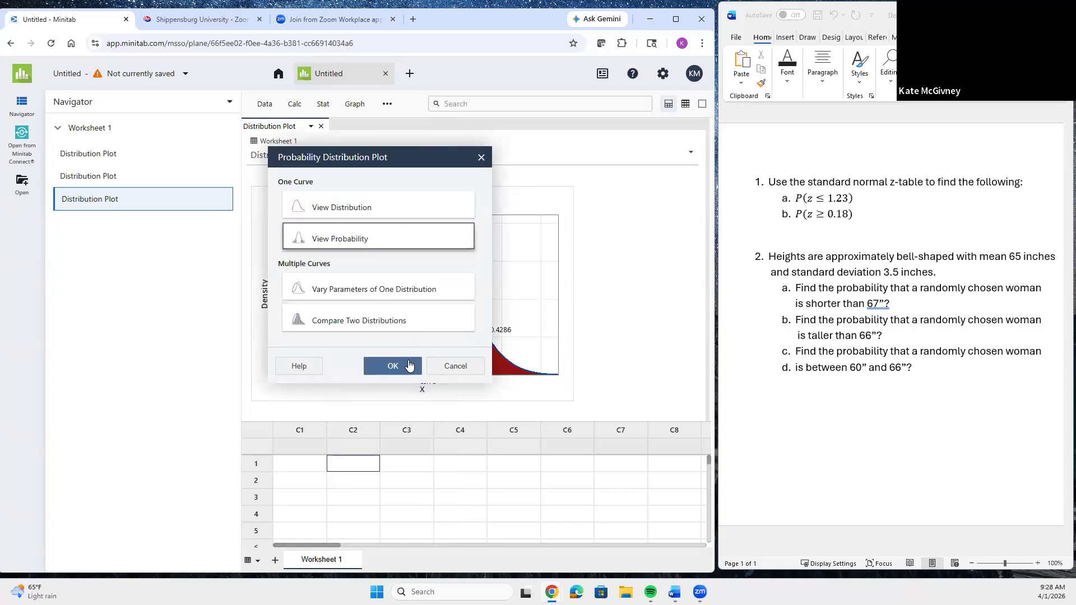
left_click(395, 366)
left_click(423, 175)
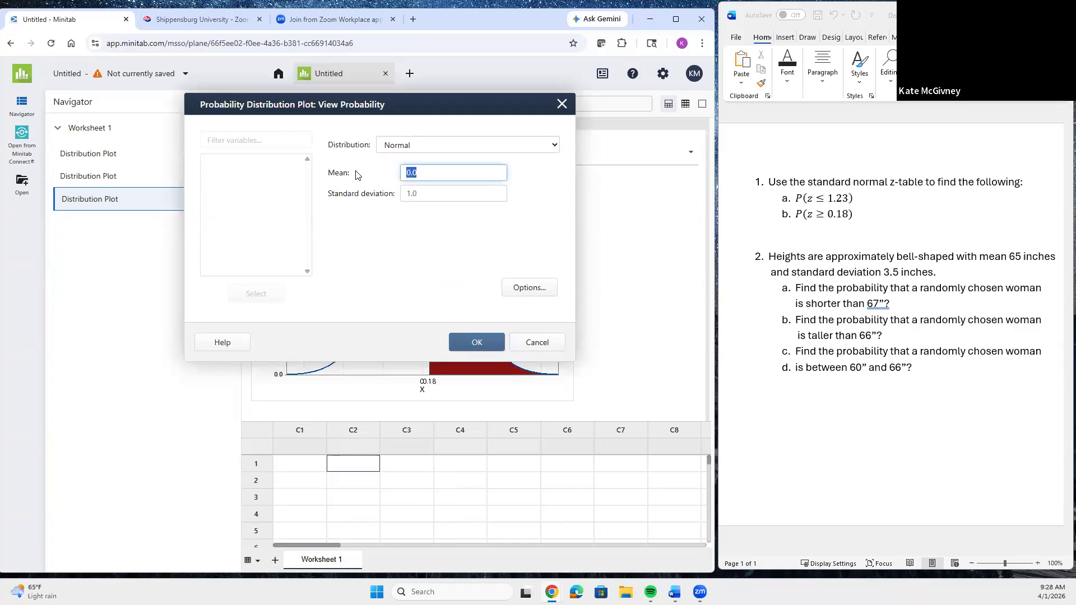
type("65")
key("Tab")
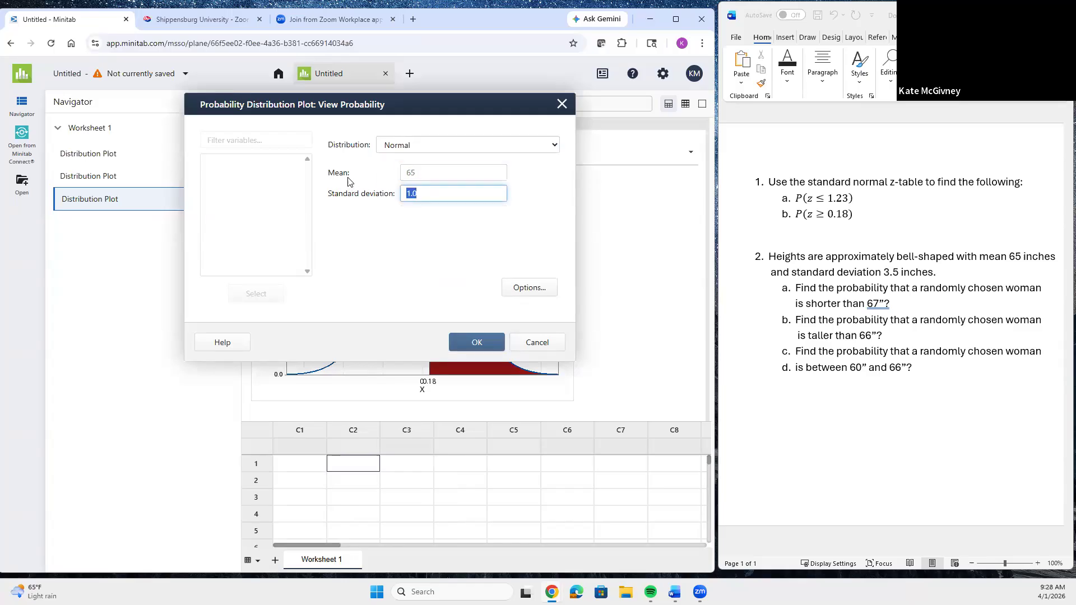
type("3.5")
Shade the left tail at an x value of 67 and generate the heights plot.
left_click(529, 287)
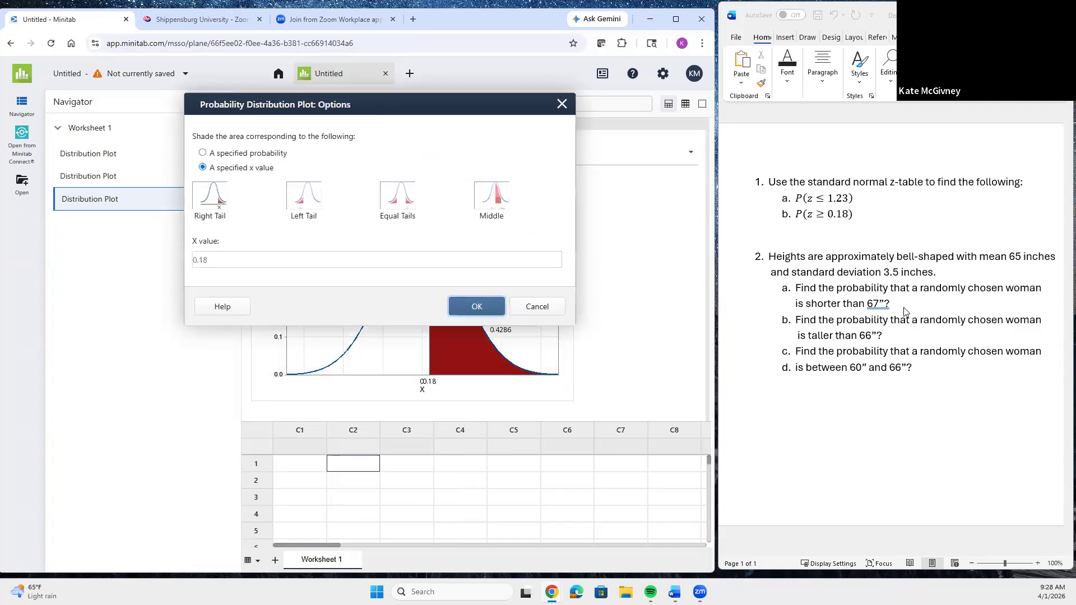
left_click(897, 307)
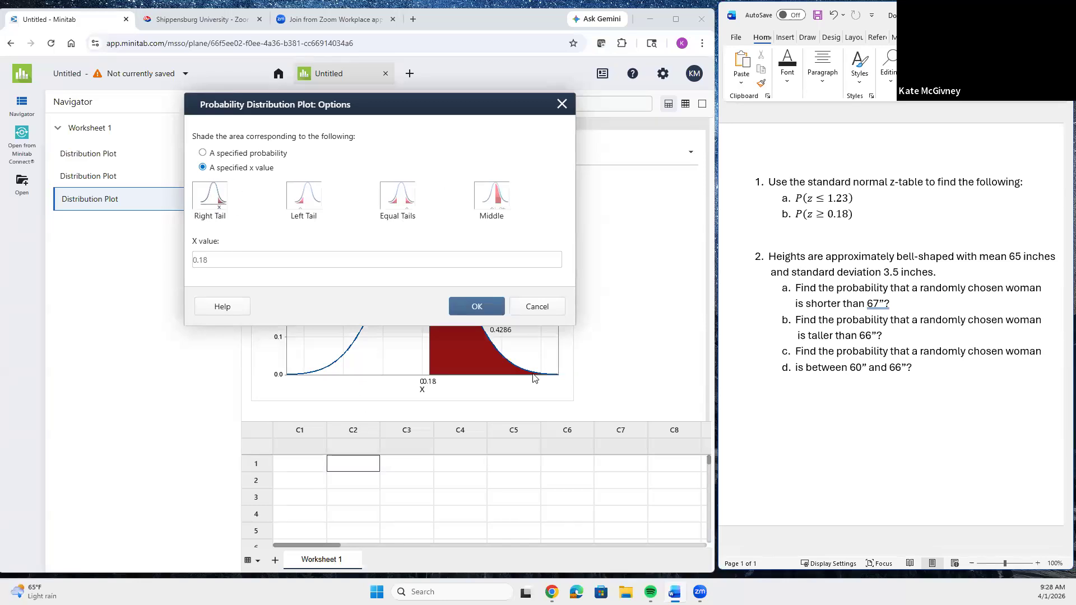
left_click(214, 262)
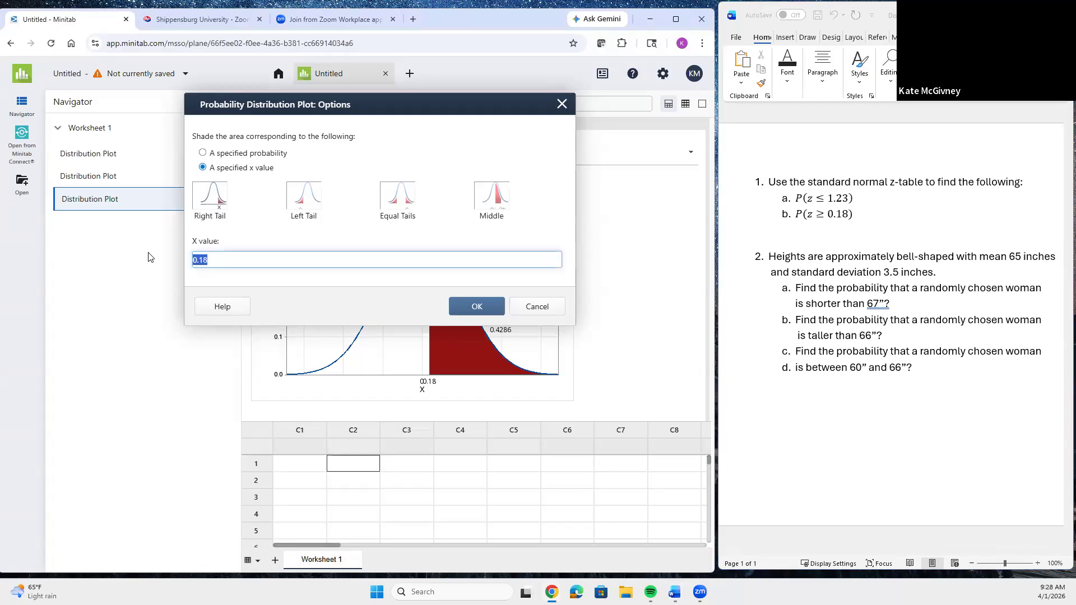
type("67")
left_click(316, 201)
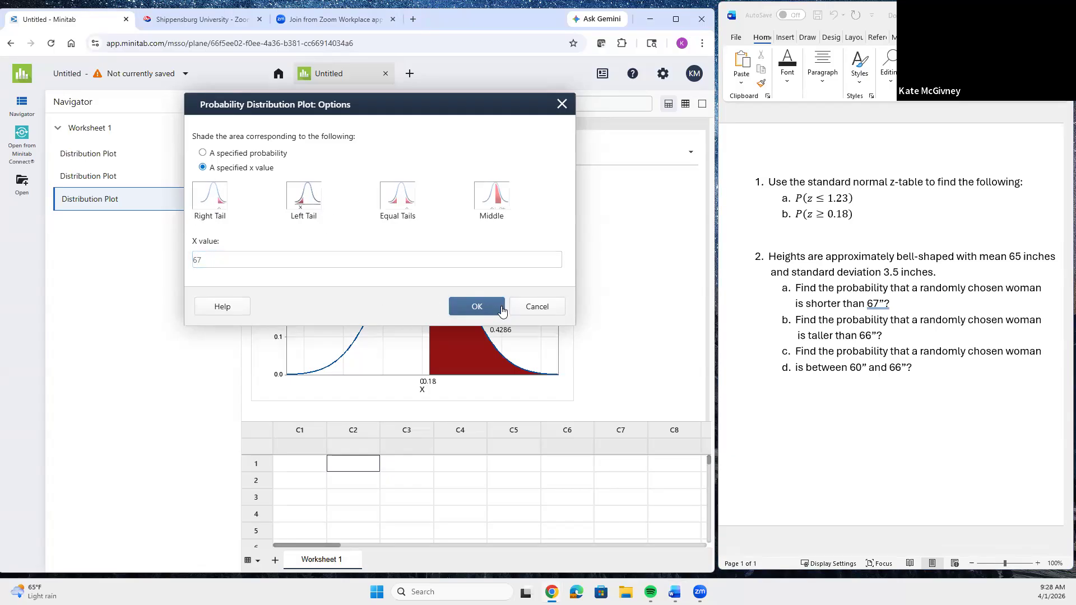
left_click(477, 306)
left_click(482, 340)
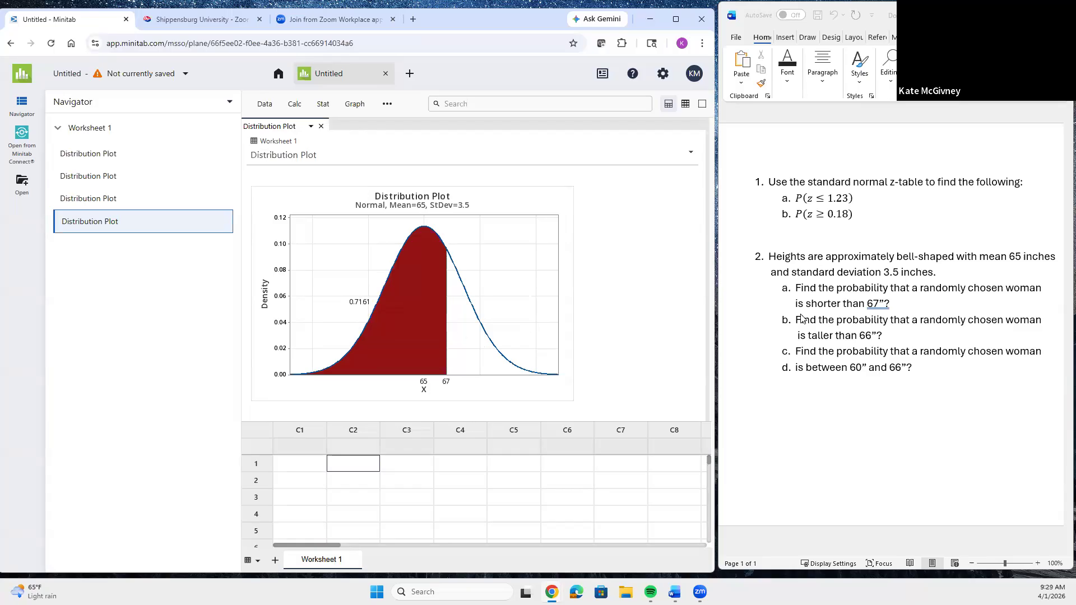
Switch to the Word document and remove the stray list letter d before "is between 60” and 66”?".
left_click(790, 368)
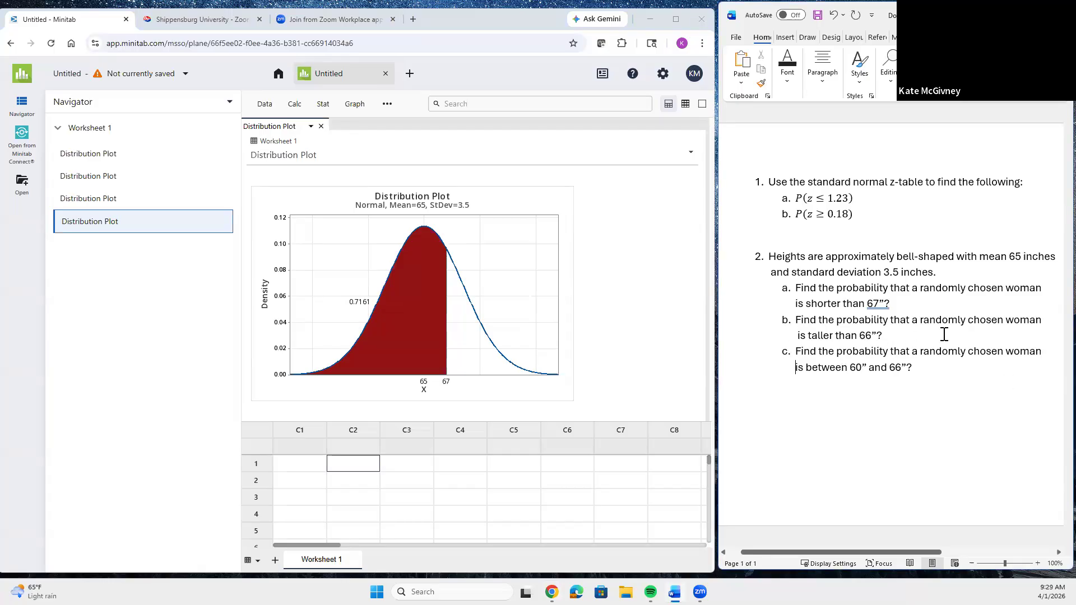
Return to Minitab and create a View Probability distribution plot of the heights, shading the right tail at an x value of 66.
left_click(353, 104)
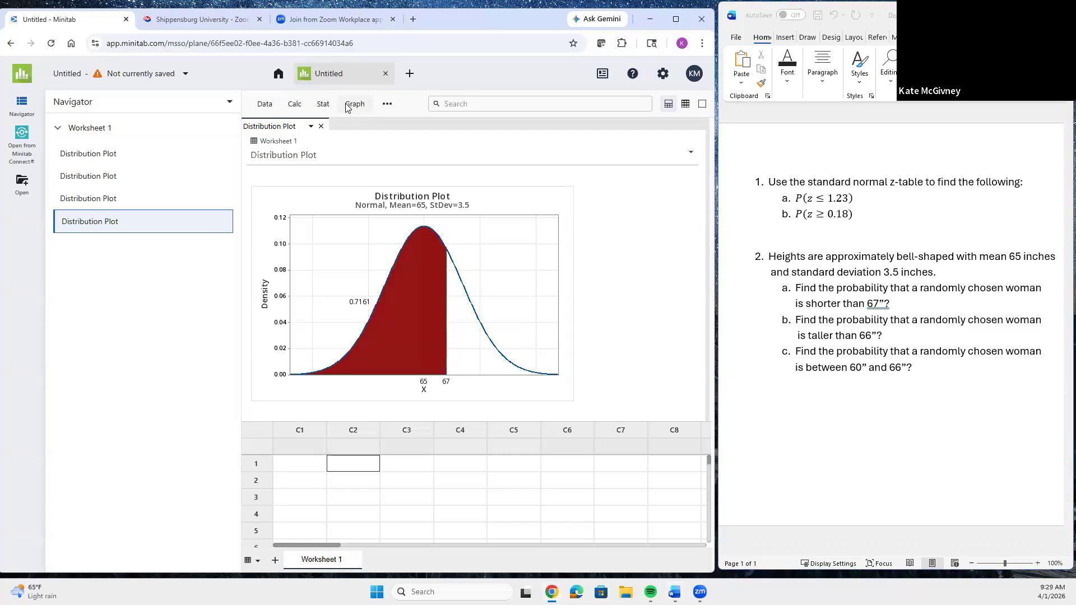
left_click(389, 383)
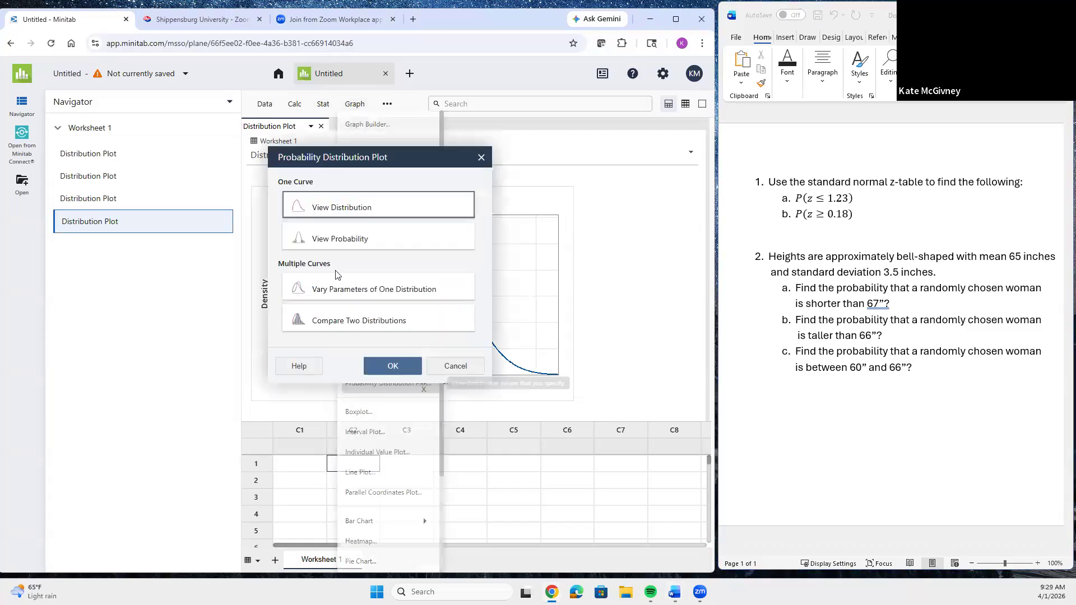
left_click(344, 240)
left_click(386, 366)
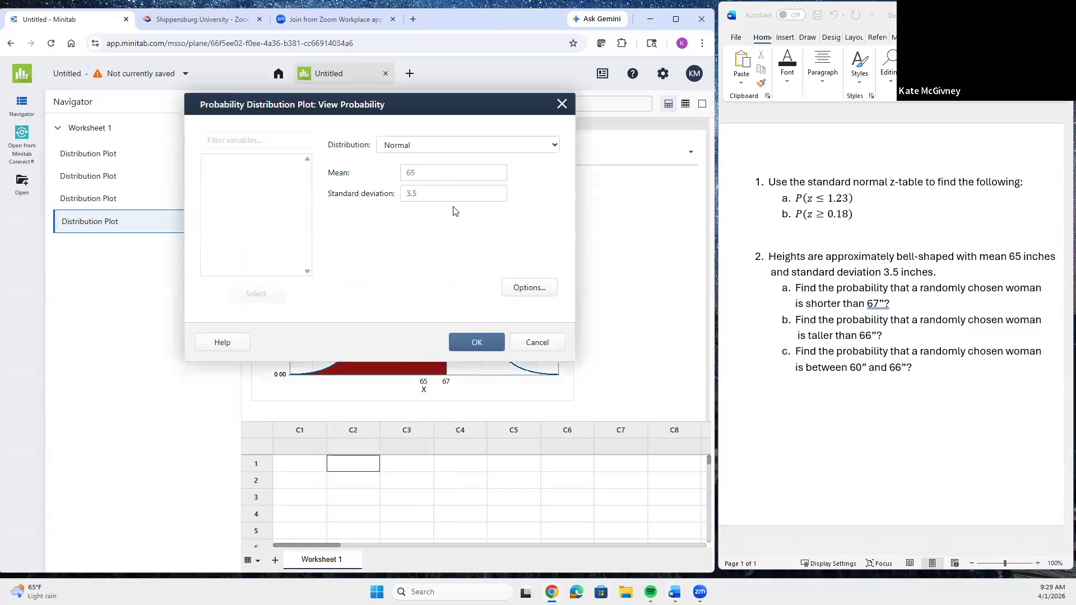
left_click(525, 288)
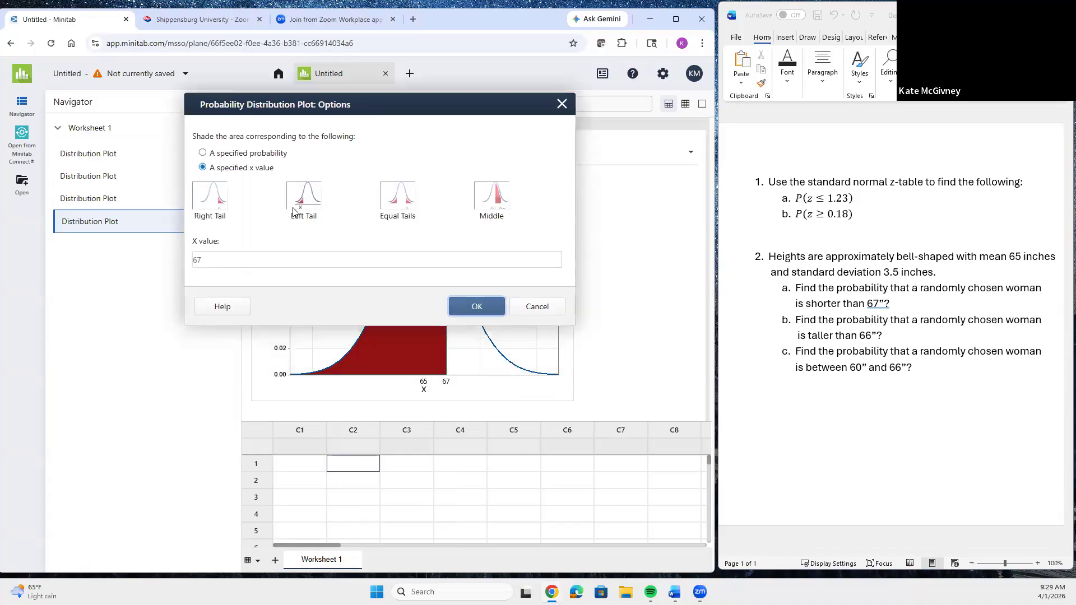
double_click(227, 259)
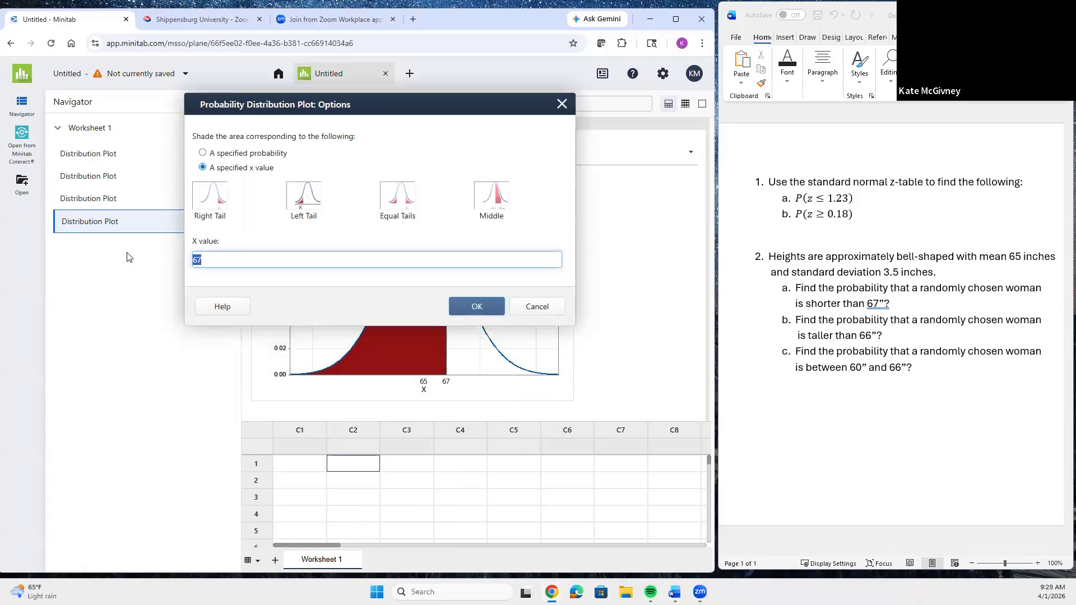
type("6")
left_click(216, 198)
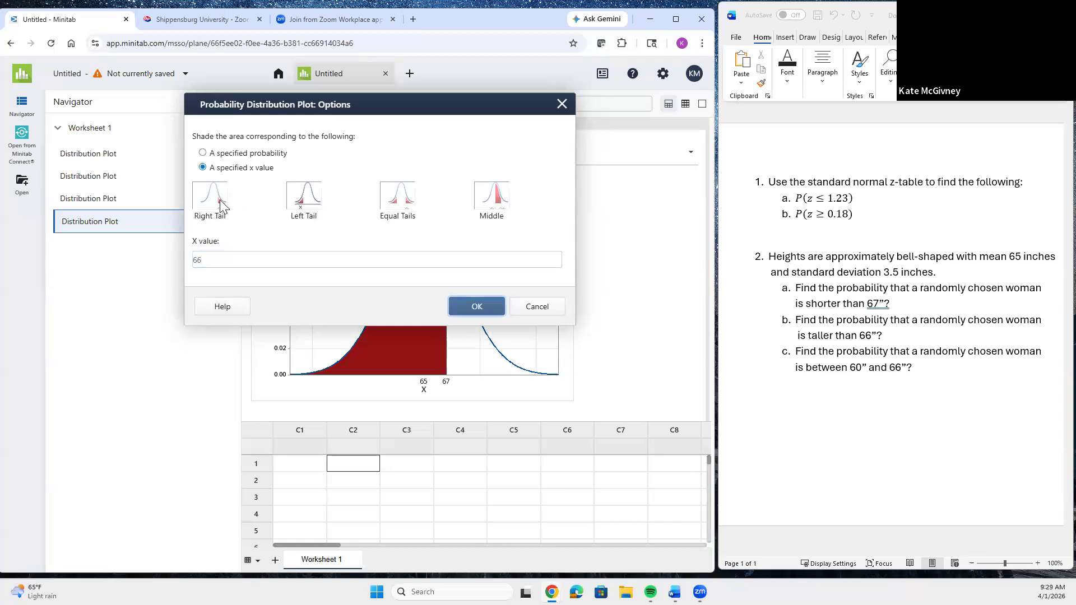
left_click(479, 308)
left_click(480, 344)
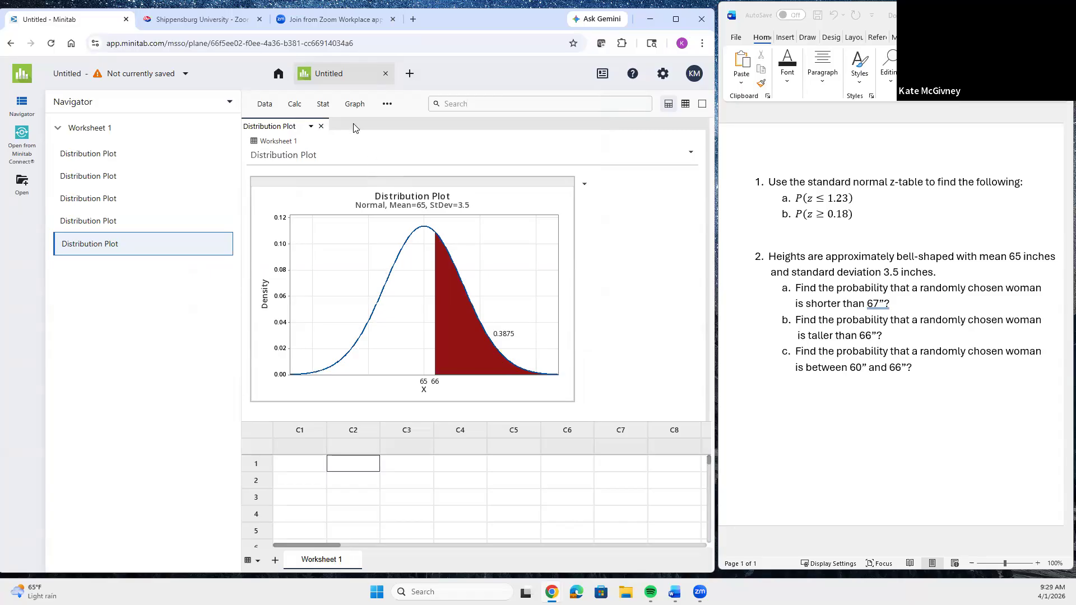
Create another View Probability distribution plot of the heights, shading the middle area between x values 60 and 66.
left_click(354, 105)
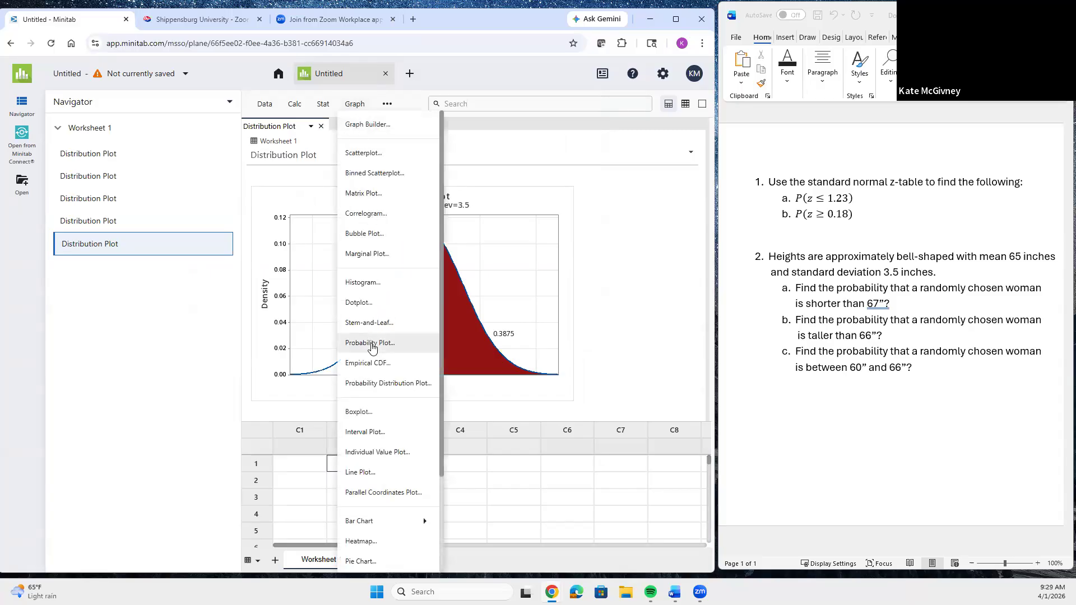
left_click(372, 386)
left_click(384, 240)
key("Return")
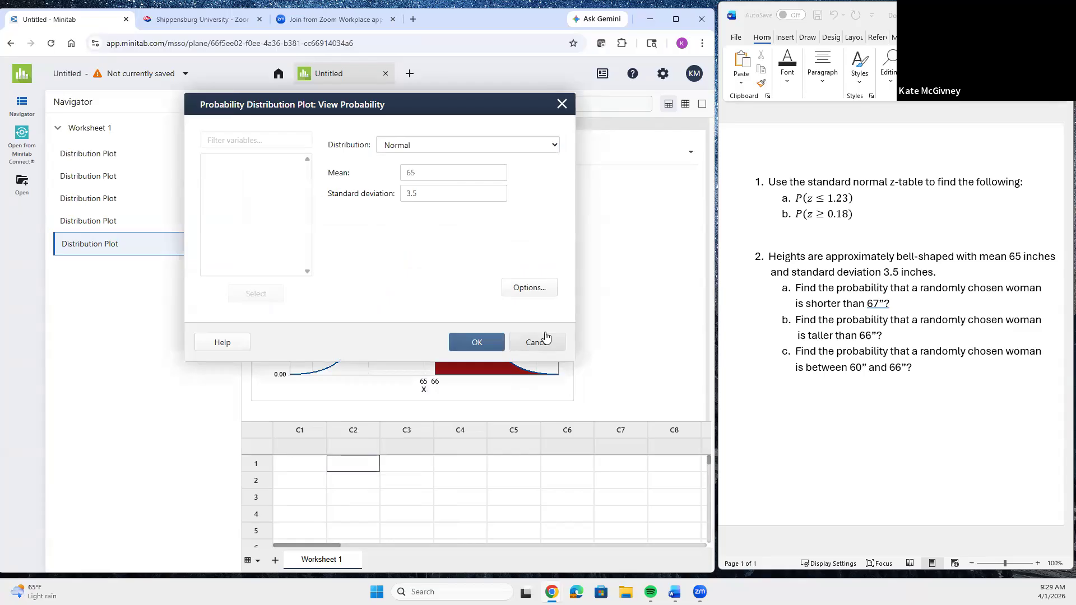
left_click(531, 286)
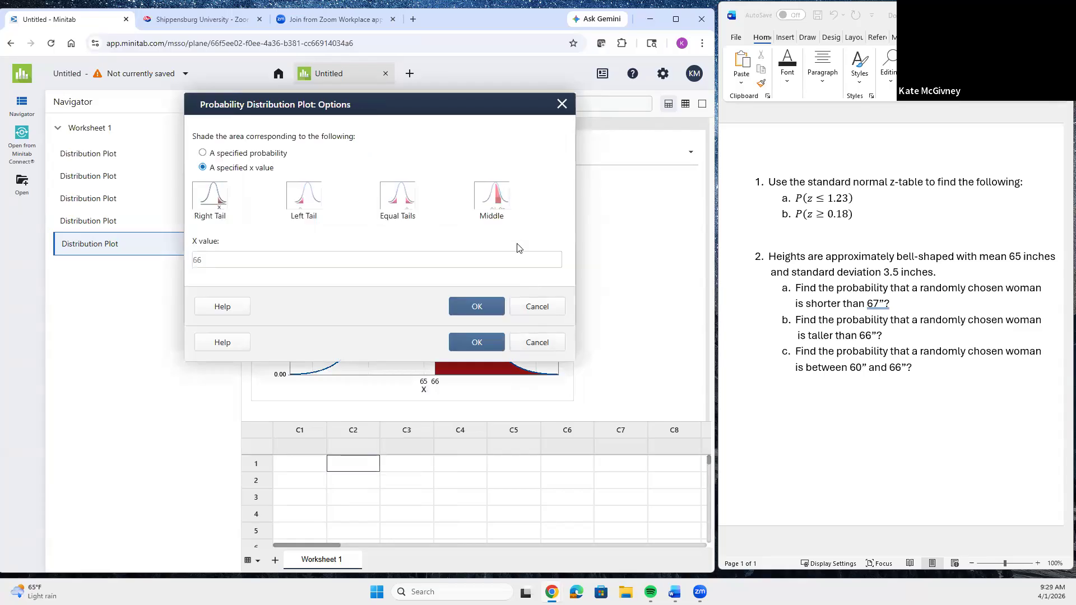
left_click(491, 200)
left_click(245, 242)
type("60")
left_click(271, 263)
type("66")
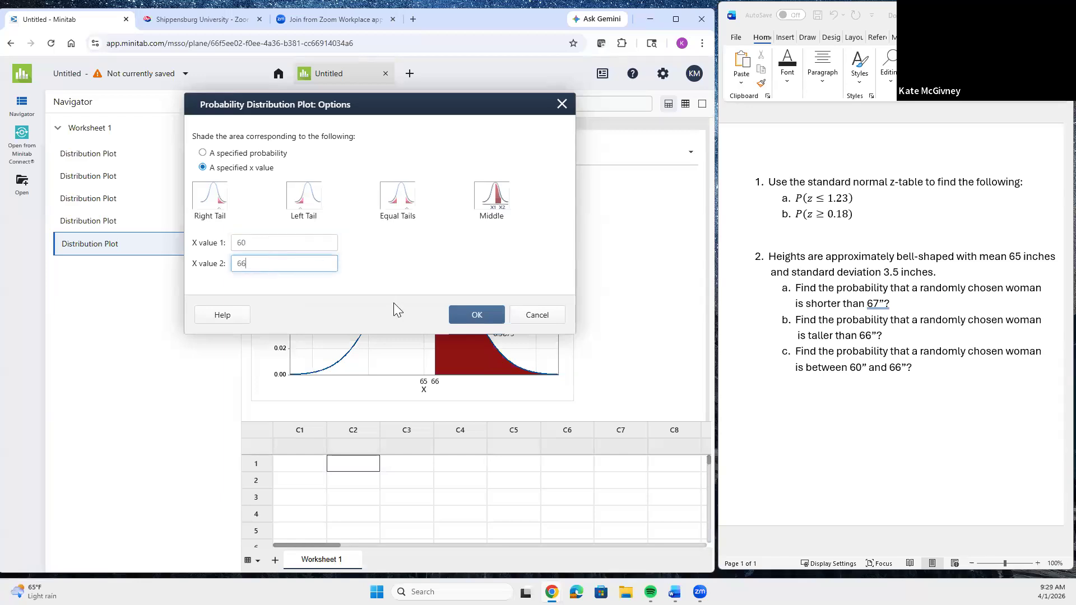
left_click(485, 319)
left_click(485, 341)
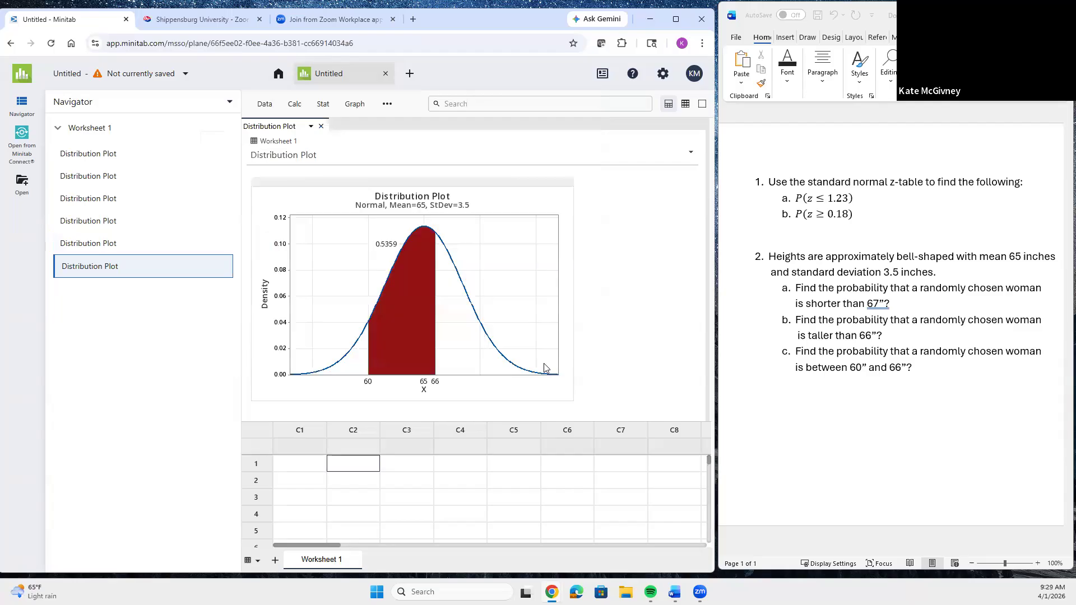